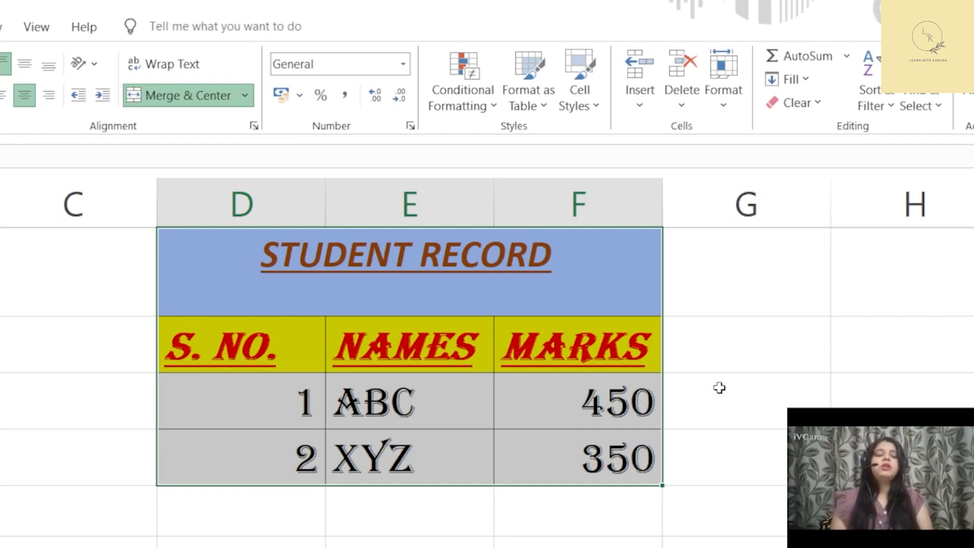
Apply the Accounting number format to the four column G cells beside the student record table.
{"action": "left_click", "coordinate": [720, 351]}
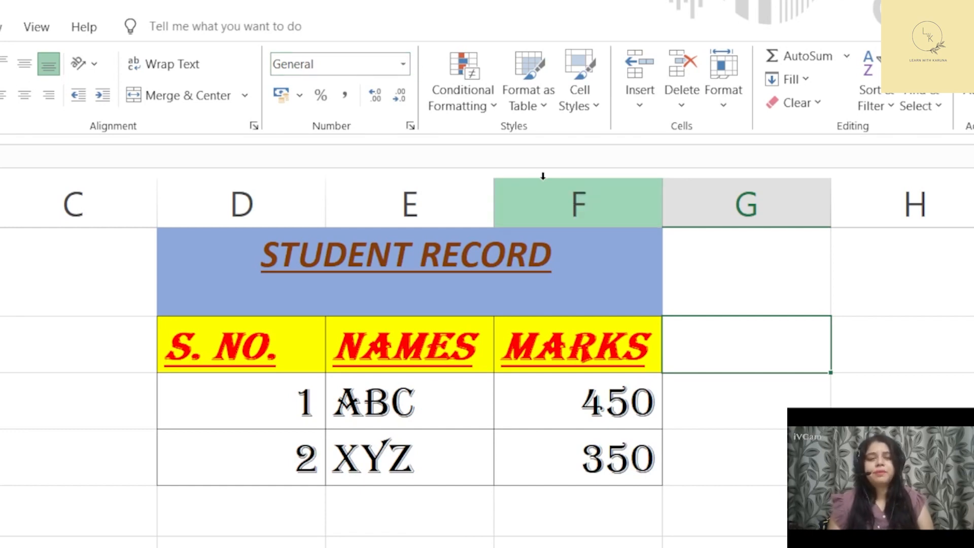
{"action": "left_click", "coordinate": [708, 297]}
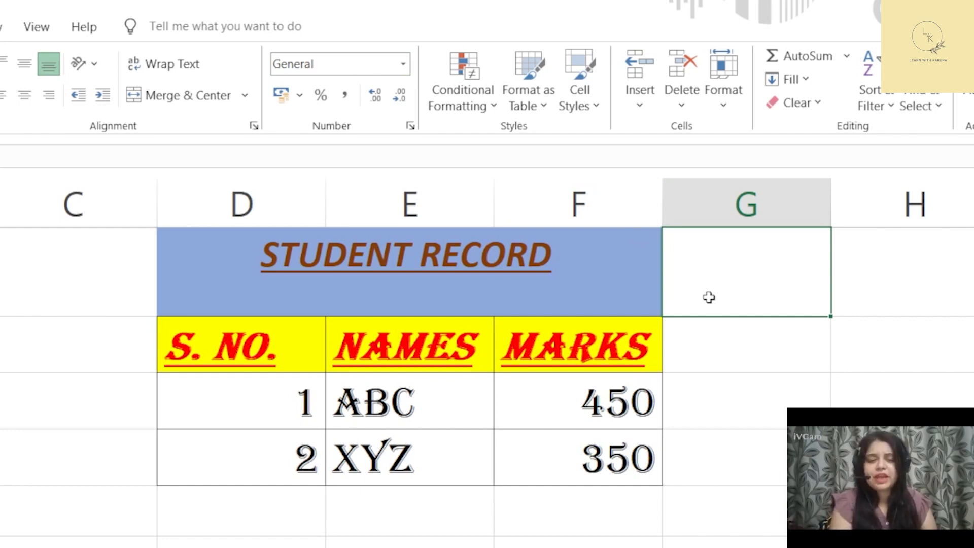
{"action": "left_click_drag", "start_coordinate": [708, 297], "coordinate": [707, 446]}
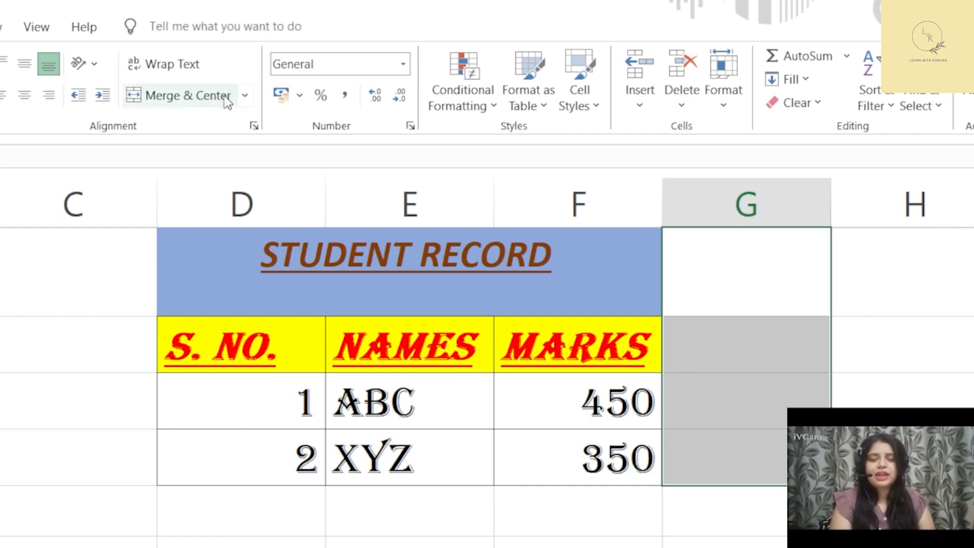
{"action": "left_click", "coordinate": [402, 72]}
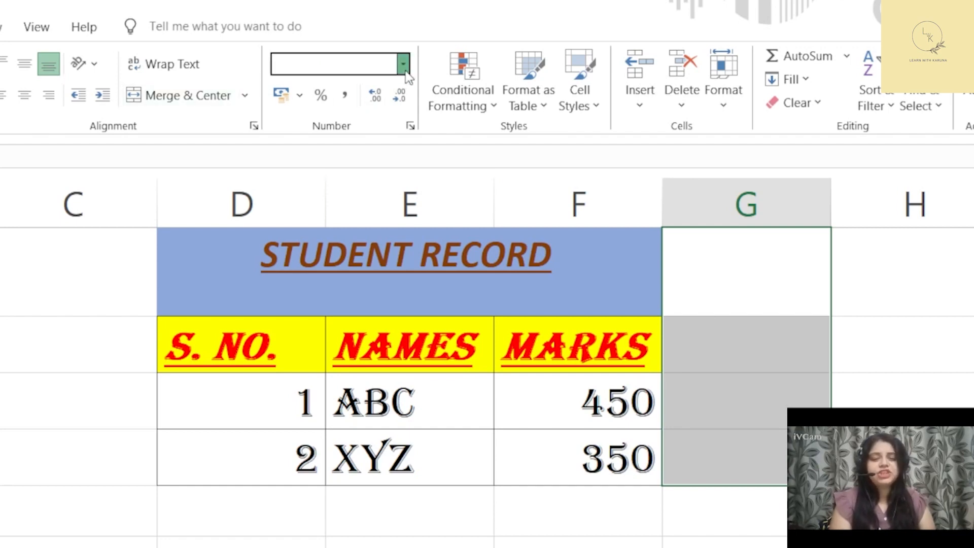
{"action": "left_click", "coordinate": [380, 212]}
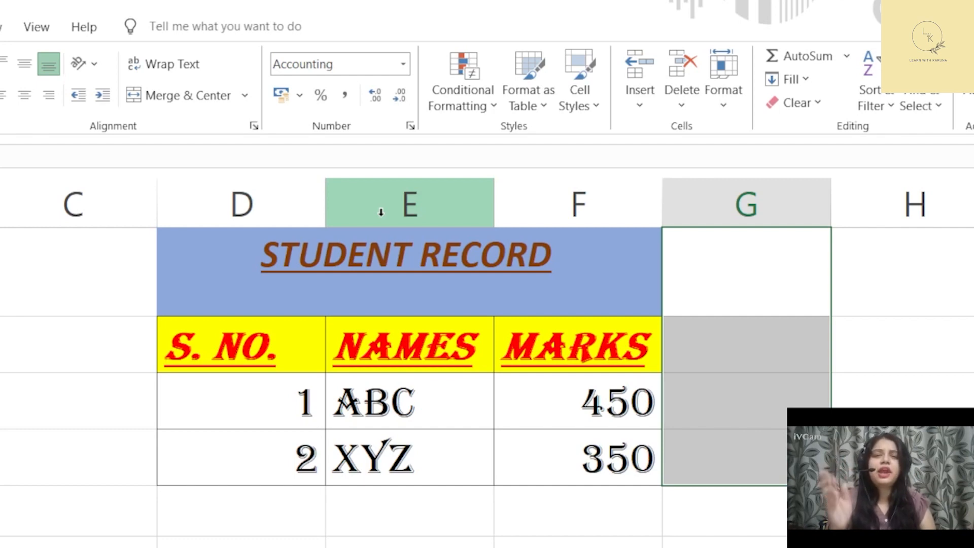
Enter 250 in column G beside the MARKS heading and 650 in the cell below it.
{"action": "left_click", "coordinate": [687, 217]}
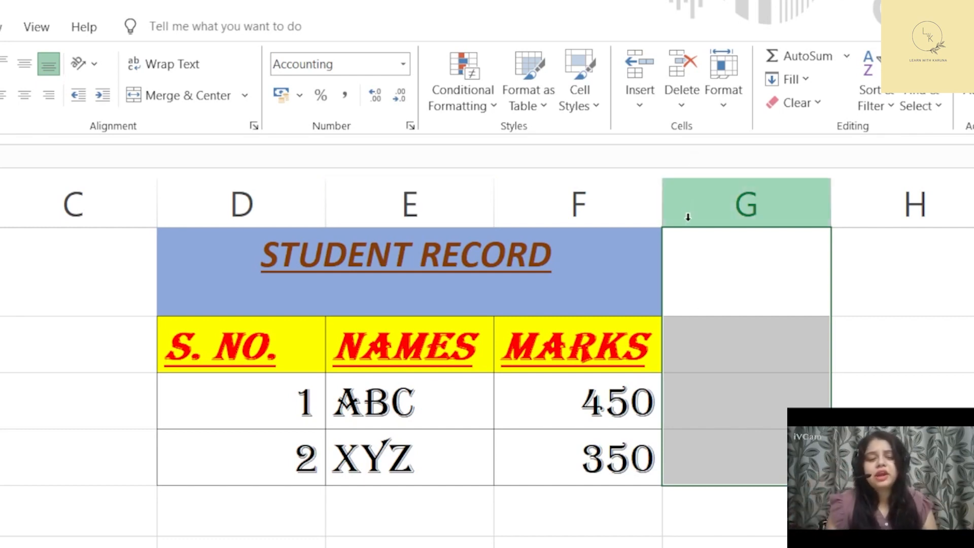
{"action": "left_click", "coordinate": [678, 345]}
{"action": "type", "text": "25"}
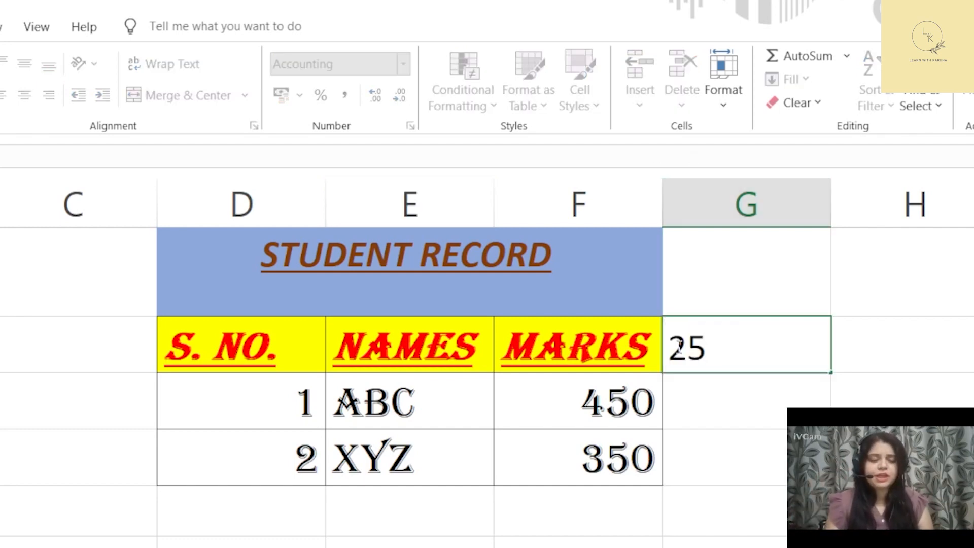
{"action": "type", "text": "0"}
{"action": "key", "text": "Return"}
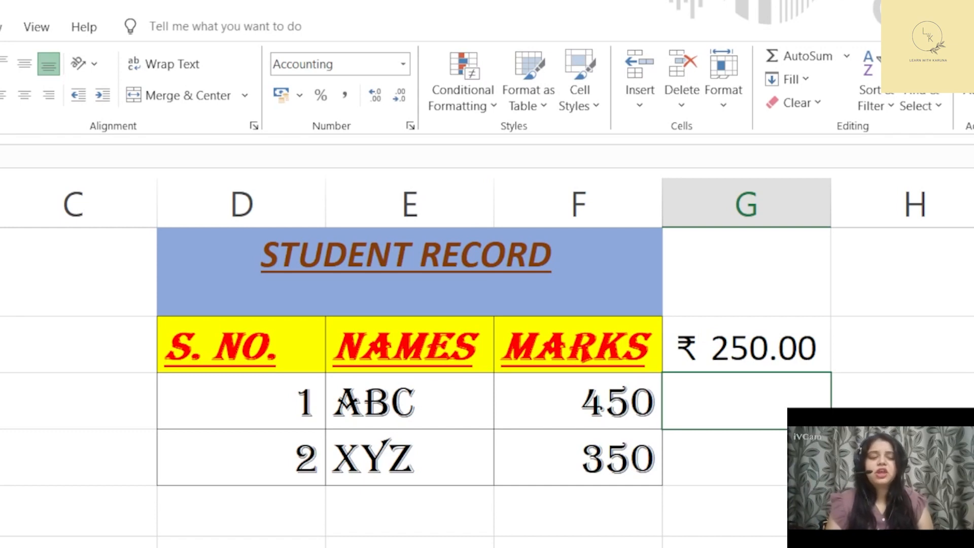
{"action": "type", "text": "650"}
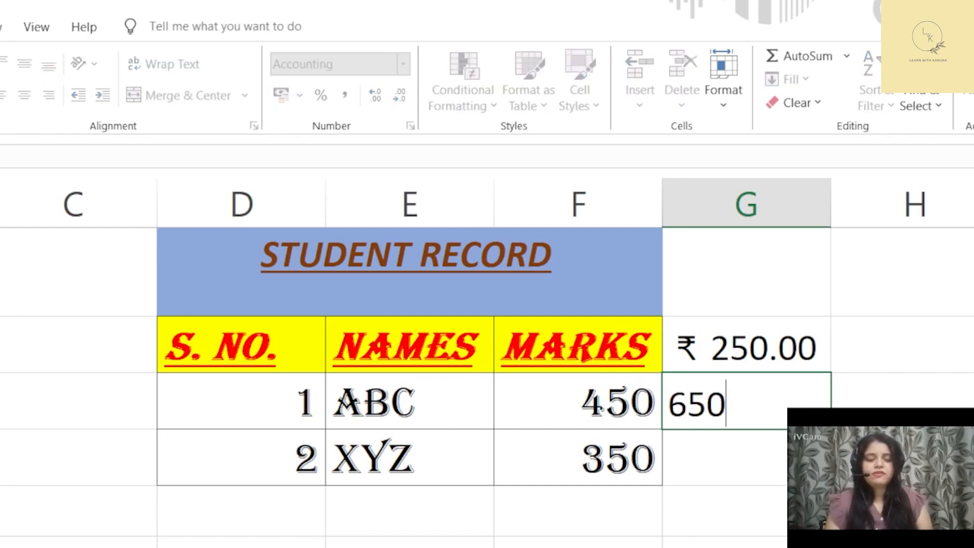
{"action": "key", "text": "Return"}
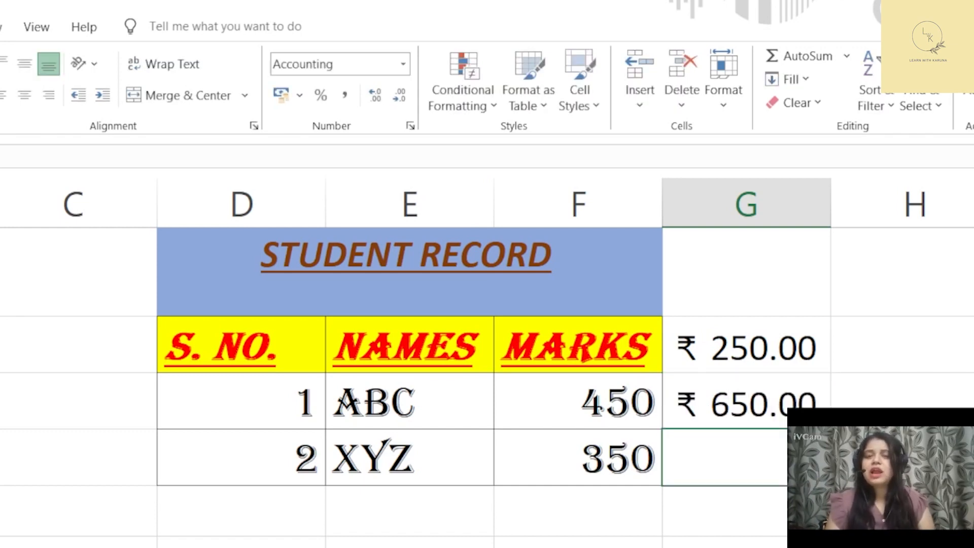
Enter 8216 in column F directly below the last mark in the table.
{"action": "left_click", "coordinate": [536, 511]}
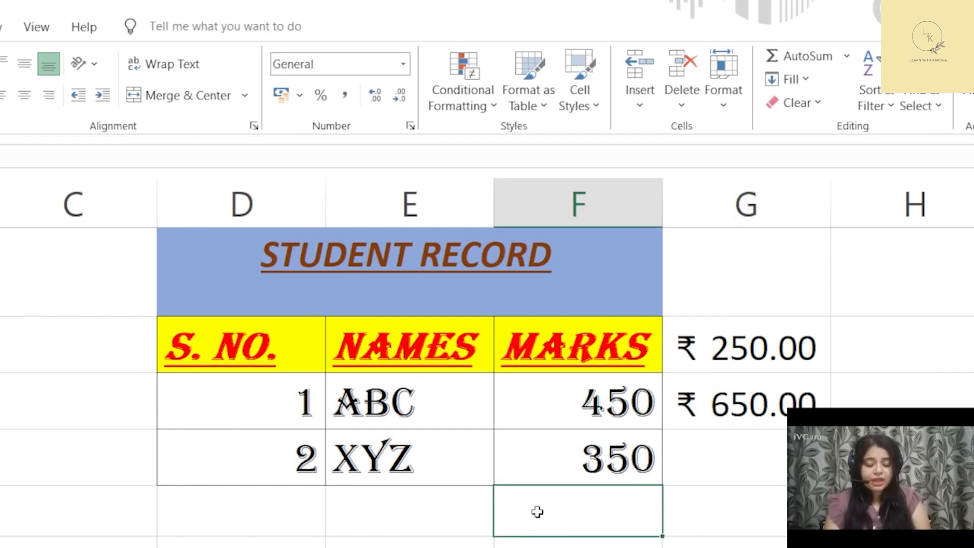
{"action": "type", "text": "8216"}
{"action": "key", "text": "Return"}
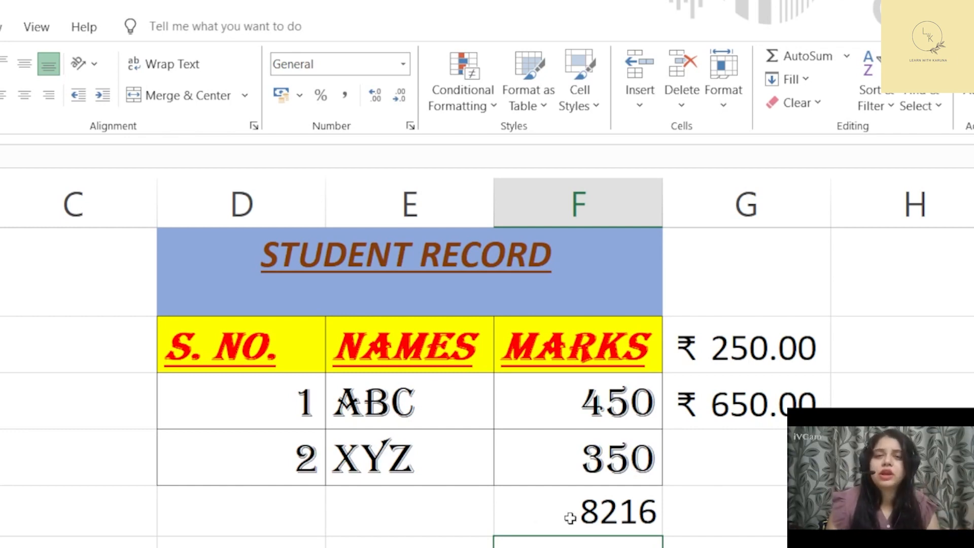
{"action": "left_click", "coordinate": [773, 483]}
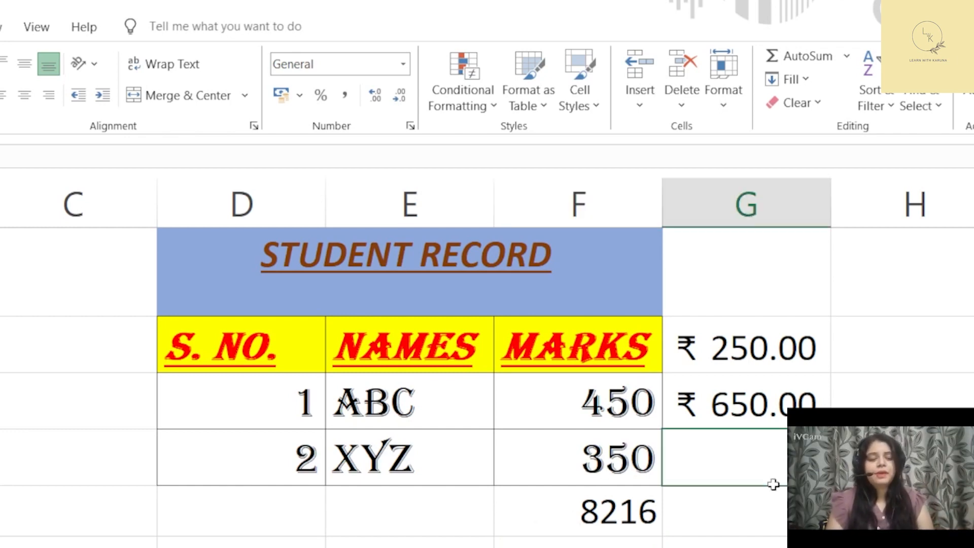
Set the column E cell directly below XYZ to the Date format and enter 250125 in it.
{"action": "left_click", "coordinate": [424, 511]}
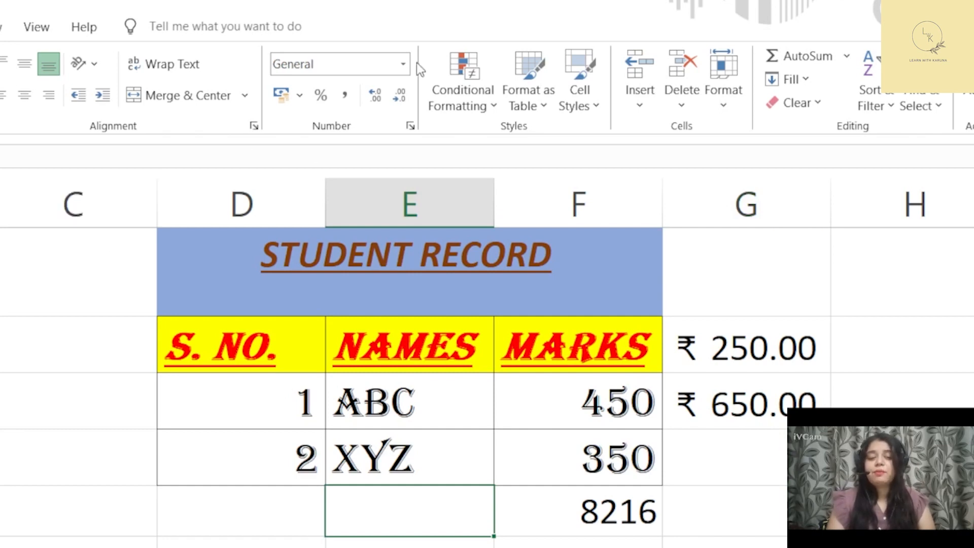
{"action": "left_click", "coordinate": [403, 65]}
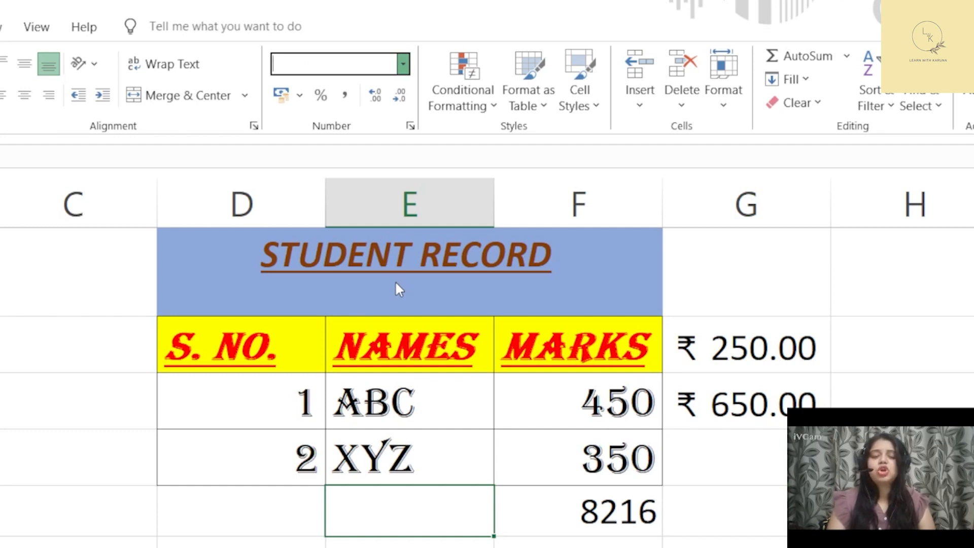
{"action": "type", "text": "250125"}
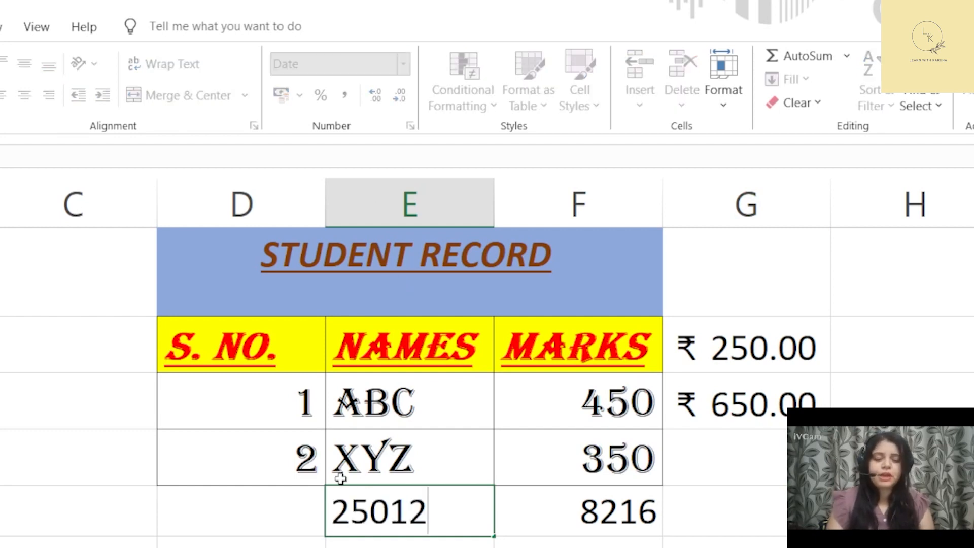
{"action": "key", "text": "Return"}
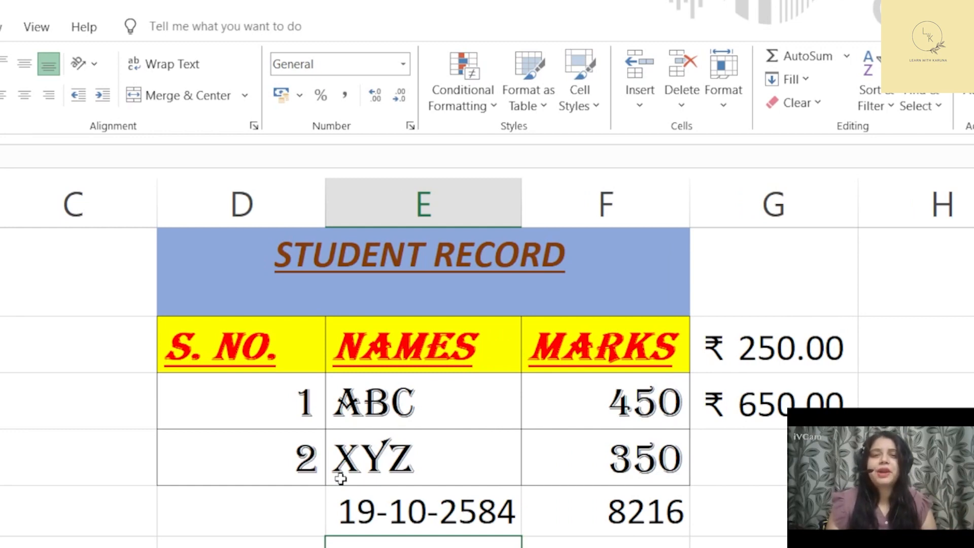
Enter 25845015 in column D directly below the last serial number and apply the comma style to it.
{"action": "left_click", "coordinate": [191, 465]}
{"action": "left_click", "coordinate": [211, 515]}
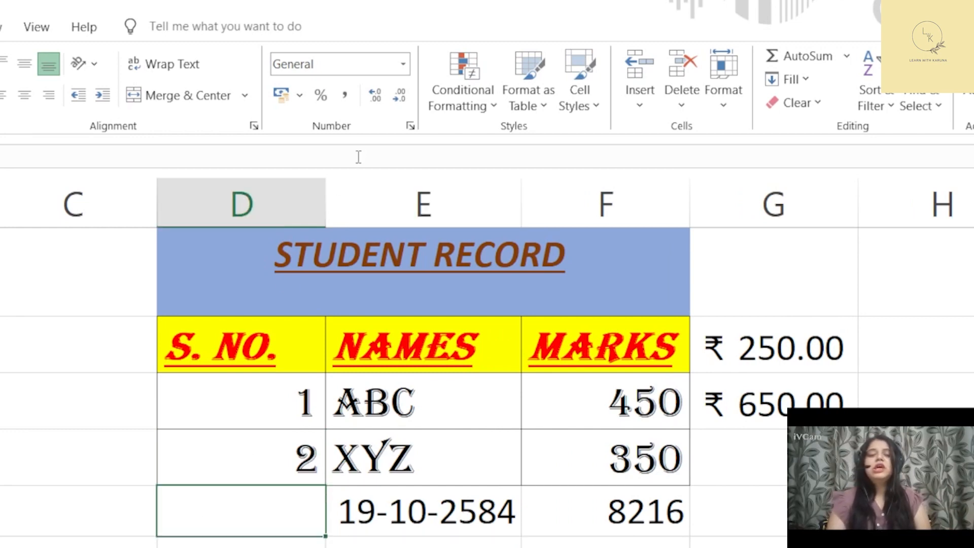
{"action": "type", "text": "258450."}
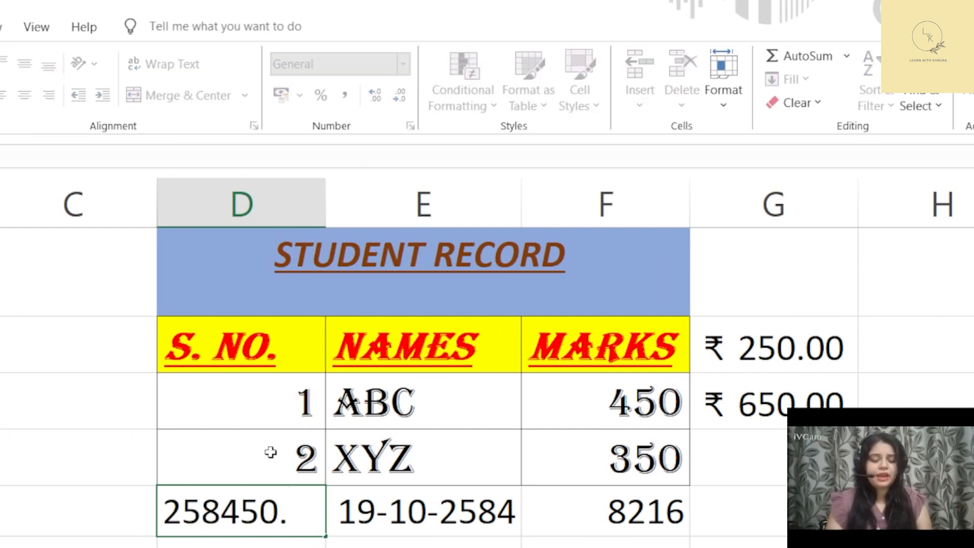
{"action": "key", "text": "BackSpace"}
{"action": "type", "text": "15"}
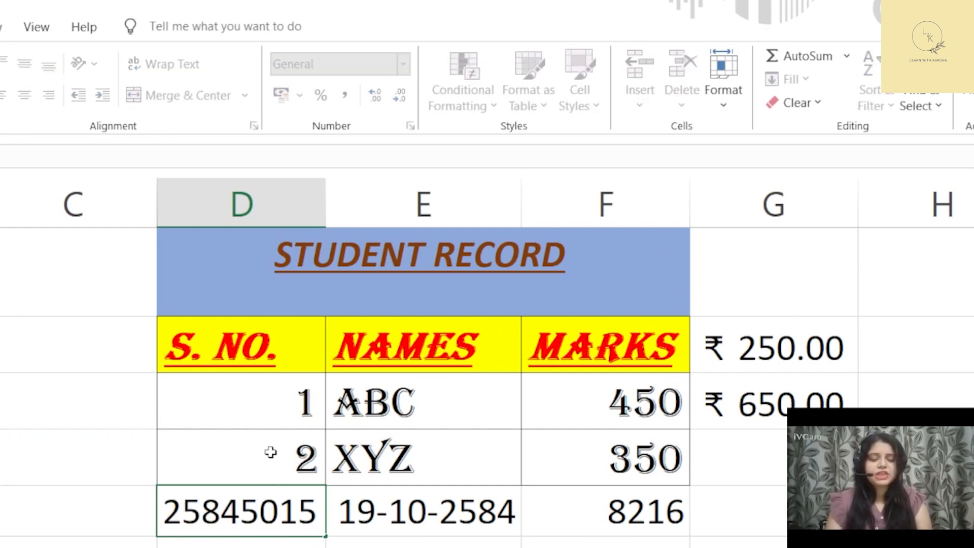
{"action": "key", "text": "Return"}
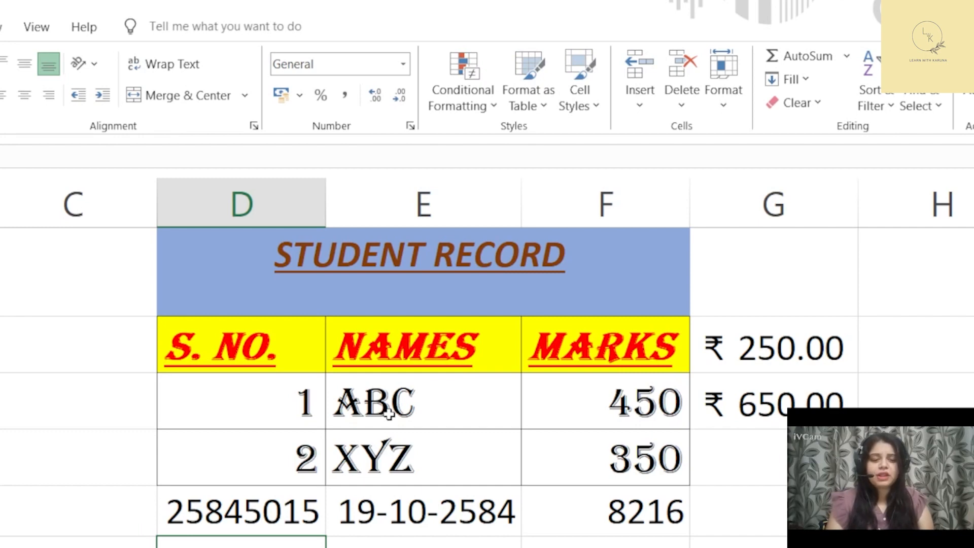
{"action": "key", "text": "Up"}
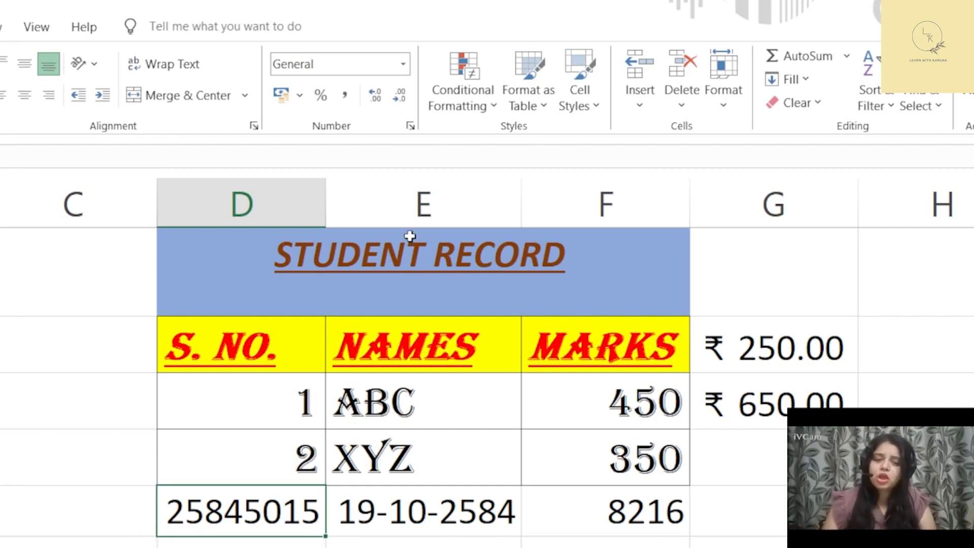
{"action": "left_click", "coordinate": [345, 102]}
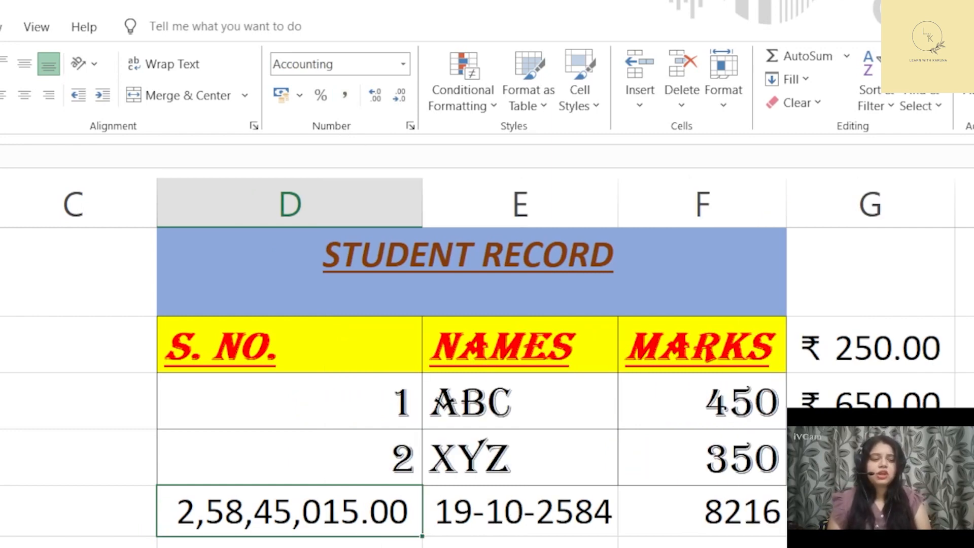
Enter 45, 52 and 62 in the three column D cells below the comma-formatted number.
{"action": "scroll", "coordinate": [732, 382], "scroll_direction": "down", "scroll_amount": 2}
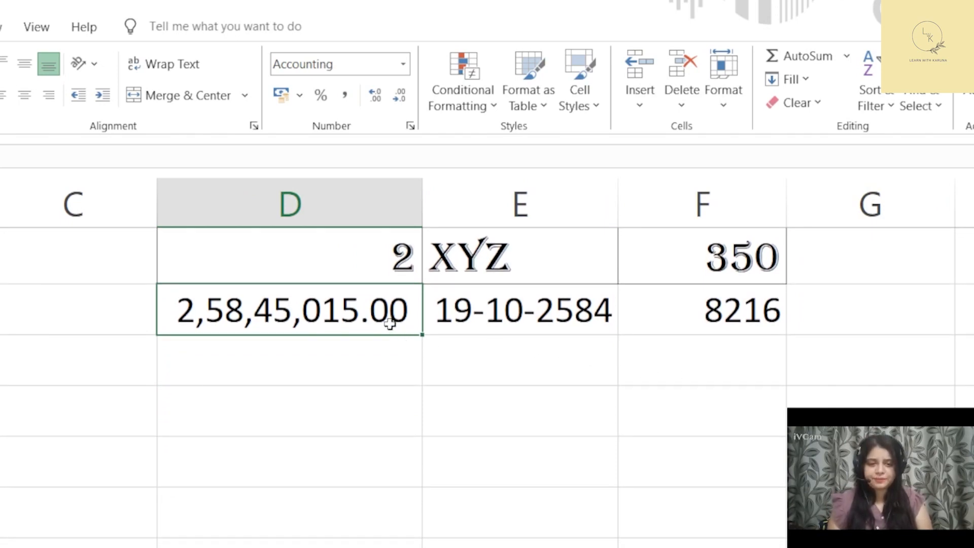
{"action": "left_click", "coordinate": [376, 383]}
{"action": "type", "text": "45"}
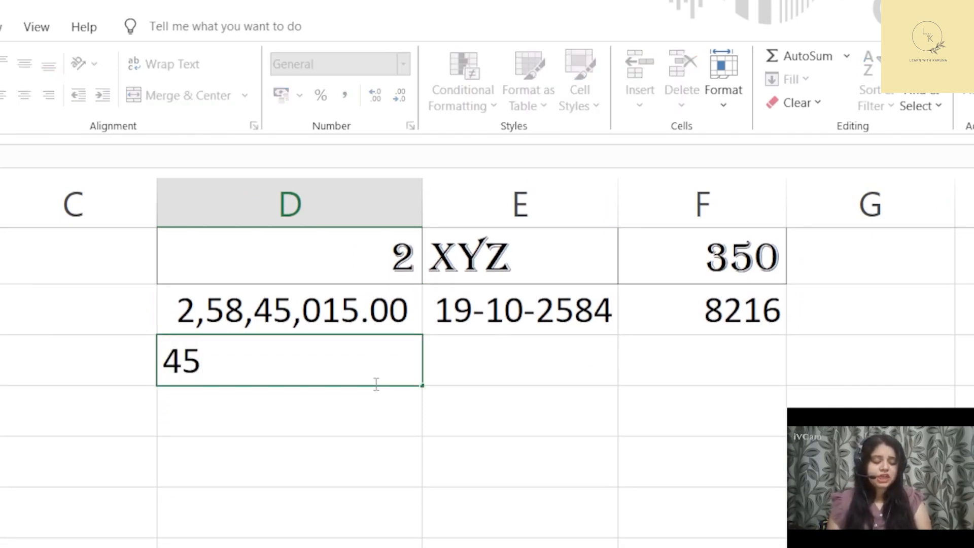
{"action": "key", "text": "Left"}
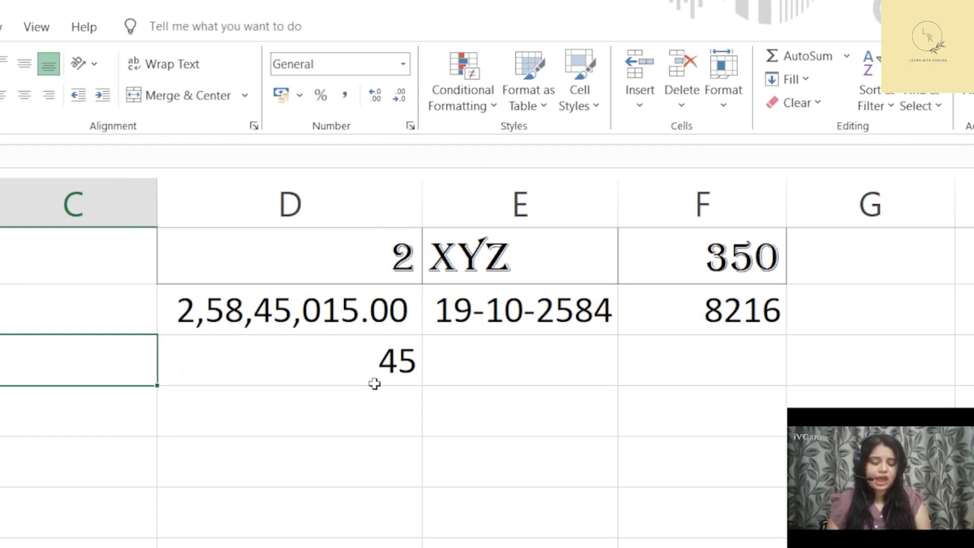
{"action": "left_click", "coordinate": [376, 387]}
{"action": "type", "text": "52"}
{"action": "key", "text": "Return"}
{"action": "type", "text": "6"}
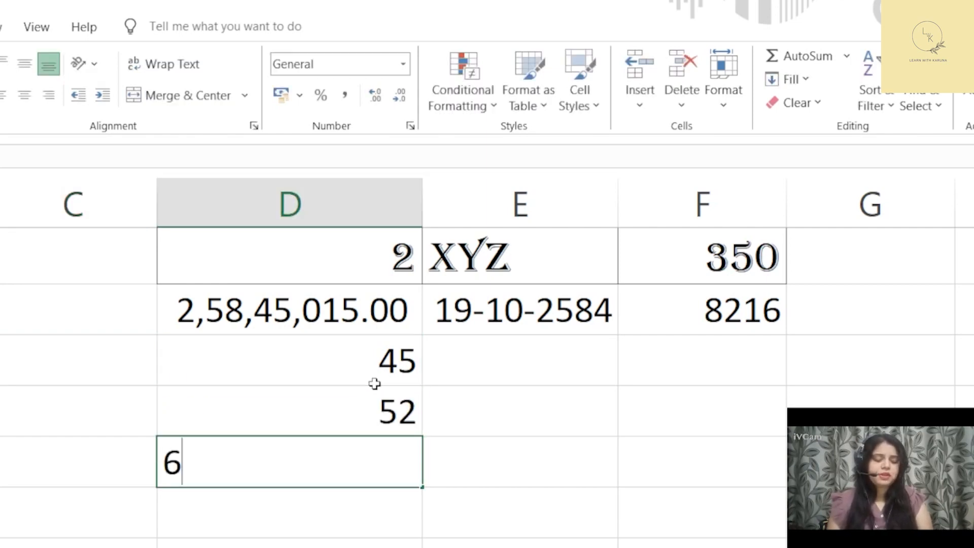
{"action": "type", "text": "2"}
{"action": "key", "text": "Return"}
Apply the percent style to the 45, 52 and 62 entries in column D and the blank cell below them.
{"action": "key", "text": "Up"}
{"action": "key", "text": "Up"}
{"action": "key", "text": "Up"}
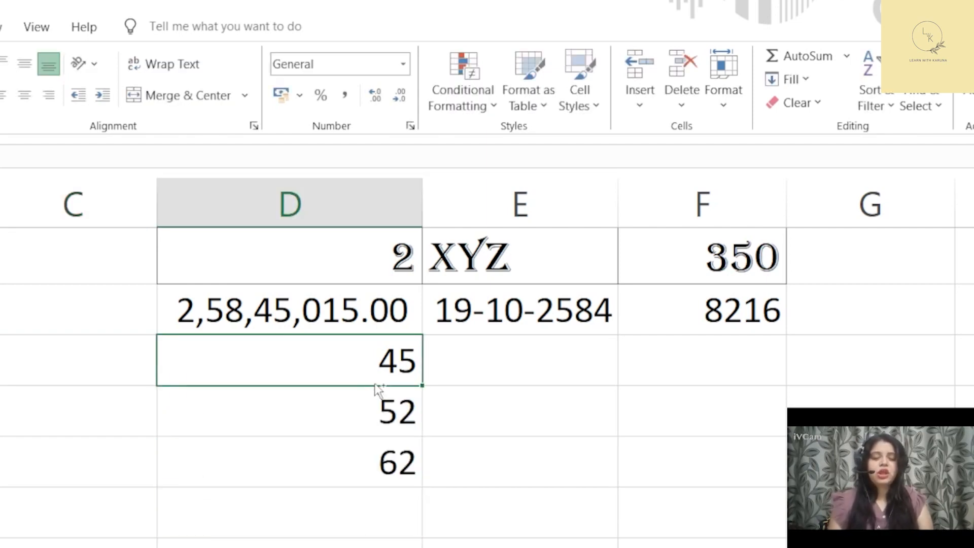
{"action": "key", "text": "shift+Down"}
{"action": "key", "text": "shift+Down"}
{"action": "key", "text": "shift+Down"}
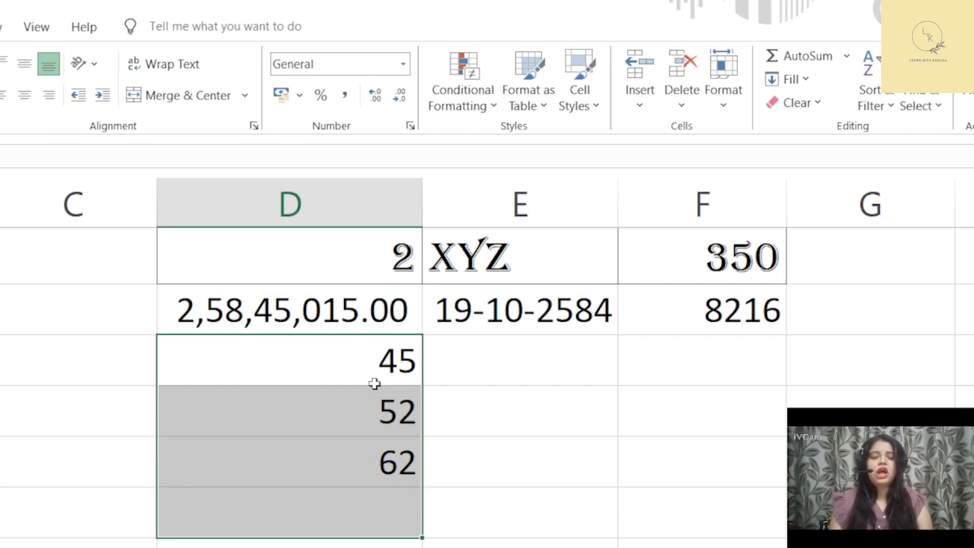
{"action": "left_click", "coordinate": [315, 99]}
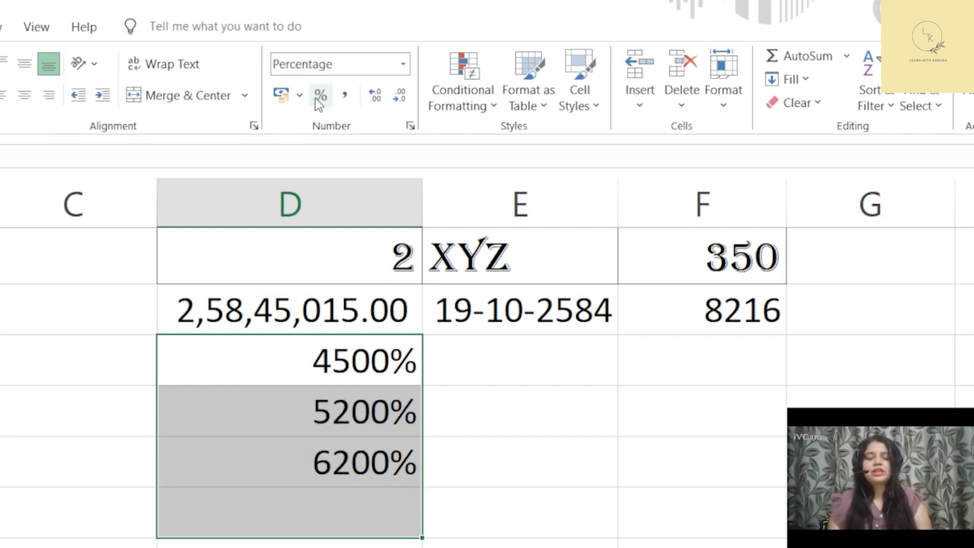
{"action": "left_click", "coordinate": [480, 477]}
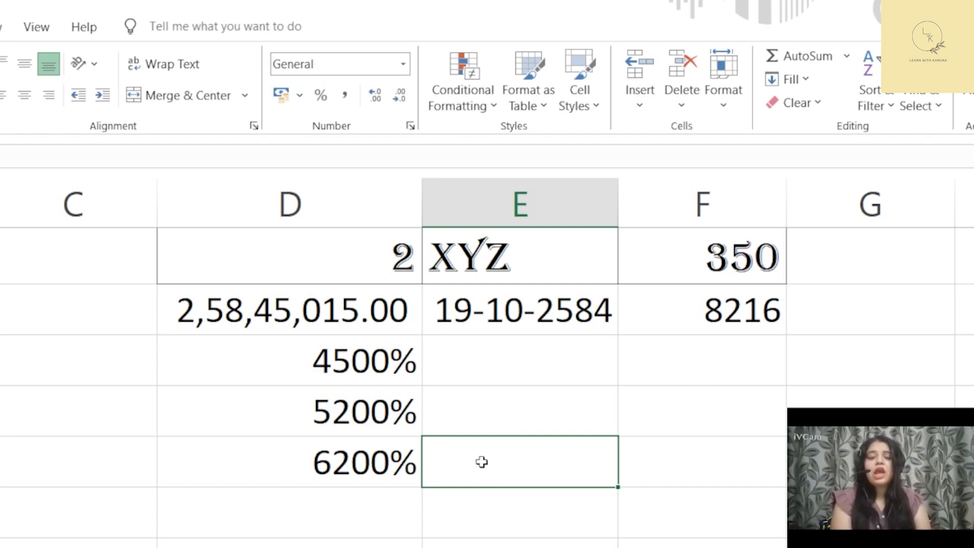
Enter 250, 450 and 650 in the three column E cells beside the percentages.
{"action": "left_click", "coordinate": [513, 370]}
{"action": "type", "text": "250"}
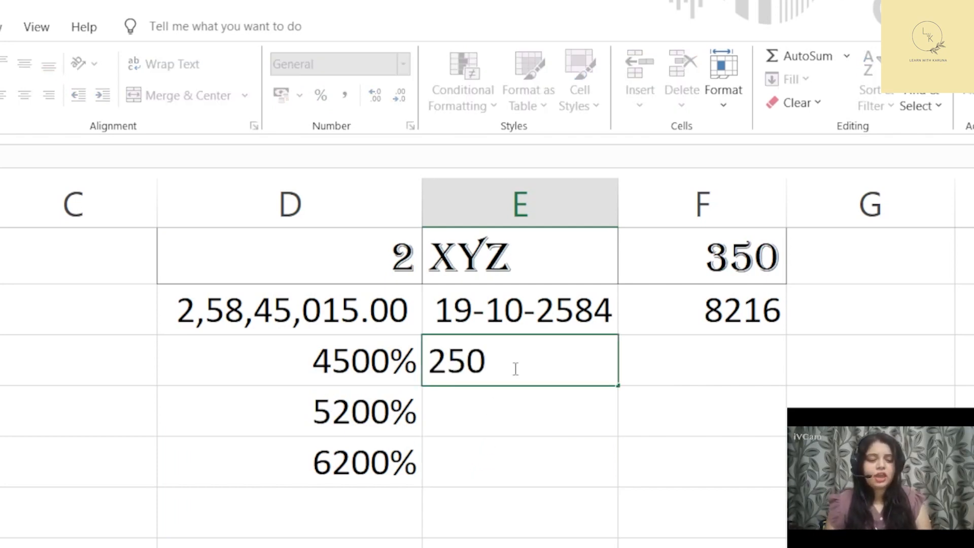
{"action": "key", "text": "Return"}
{"action": "type", "text": "450"}
{"action": "key", "text": "Return"}
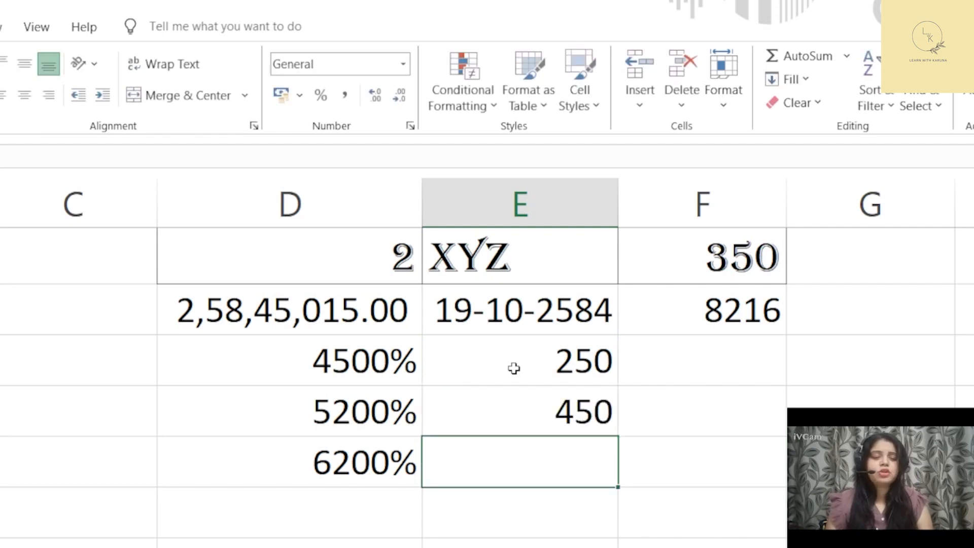
{"action": "type", "text": "650"}
{"action": "key", "text": "Return"}
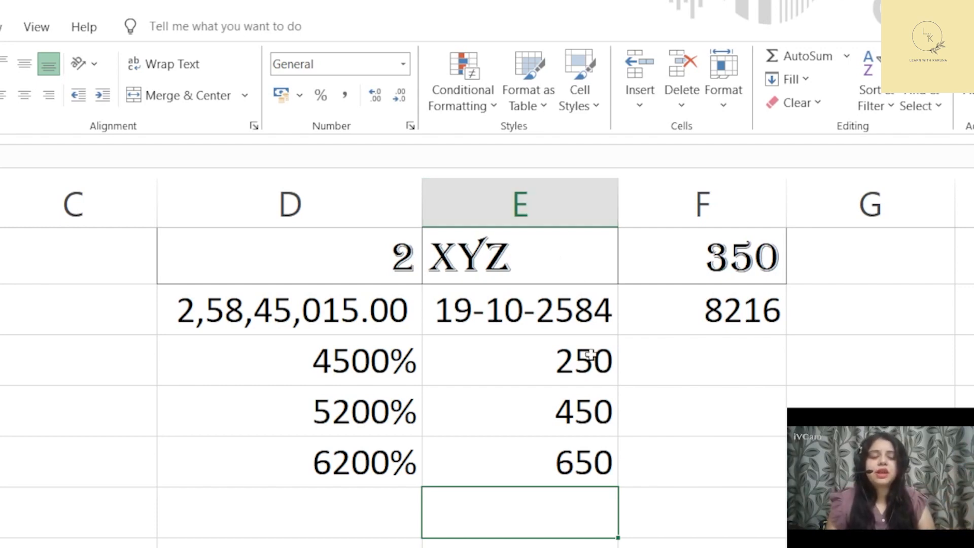
Increase the decimals of the 250, 450 and 650 entries in column E to eight places.
{"action": "left_click_drag", "start_coordinate": [590, 358], "coordinate": [588, 463]}
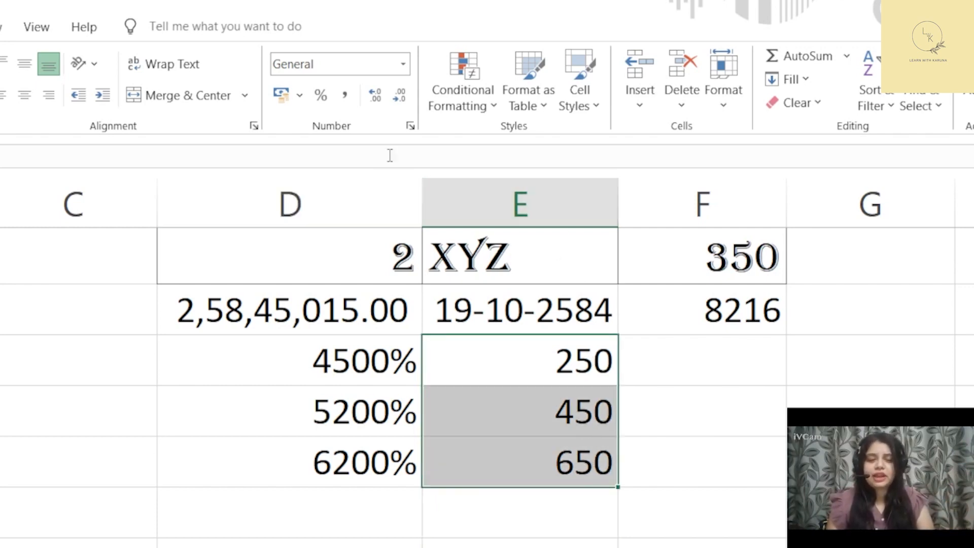
{"action": "left_click", "coordinate": [381, 99]}
{"action": "left_click", "coordinate": [381, 99]}
{"action": "left_click", "coordinate": [382, 99]}
{"action": "left_click", "coordinate": [382, 100]}
{"action": "left_click", "coordinate": [381, 99]}
{"action": "left_click", "coordinate": [382, 100]}
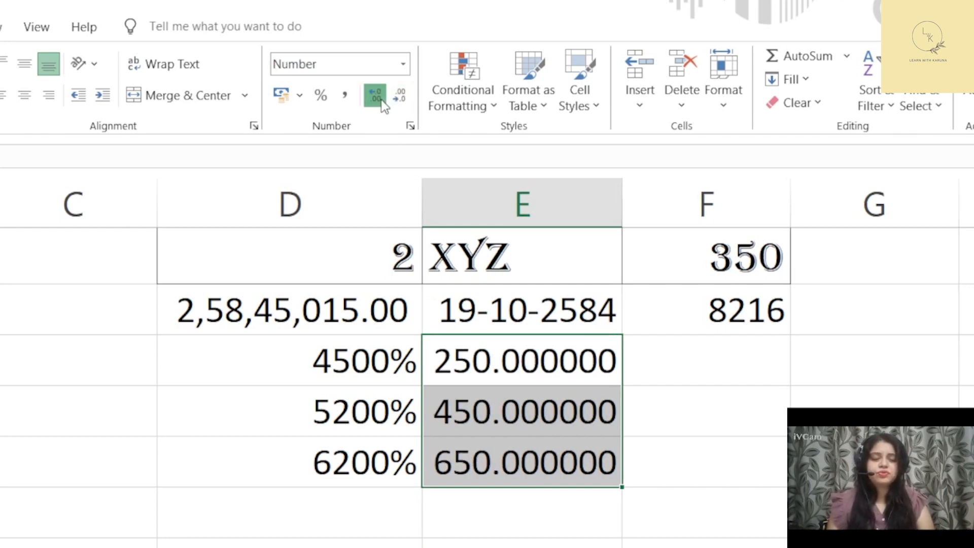
{"action": "left_click", "coordinate": [381, 99]}
{"action": "left_click", "coordinate": [381, 99]}
Decrease the decimals of the three selected column E numbers until they are whole numbers.
{"action": "left_click", "coordinate": [399, 98]}
{"action": "left_click", "coordinate": [400, 98]}
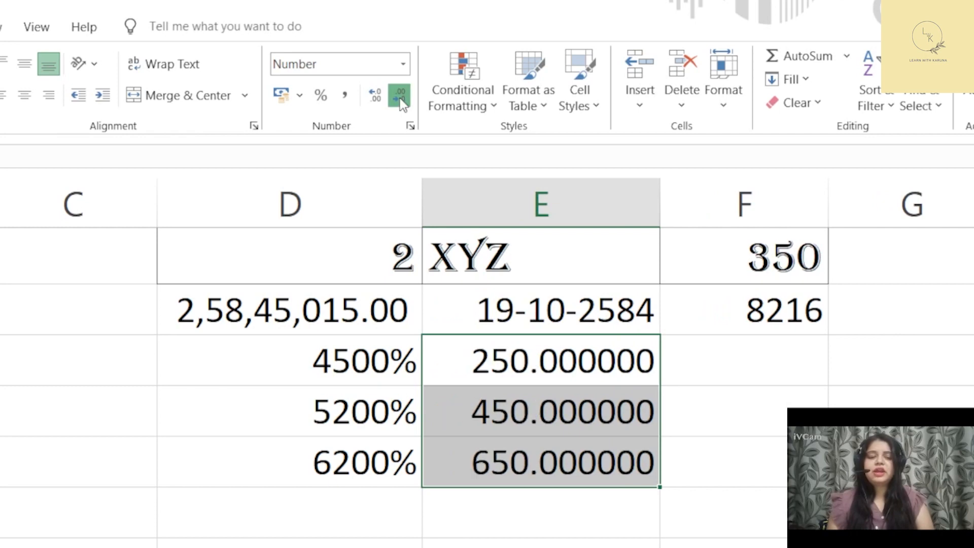
{"action": "left_click", "coordinate": [399, 99]}
{"action": "left_click", "coordinate": [400, 99]}
{"action": "left_click", "coordinate": [399, 98]}
{"action": "left_click", "coordinate": [399, 98]}
{"action": "left_click", "coordinate": [399, 98]}
{"action": "left_click", "coordinate": [399, 98]}
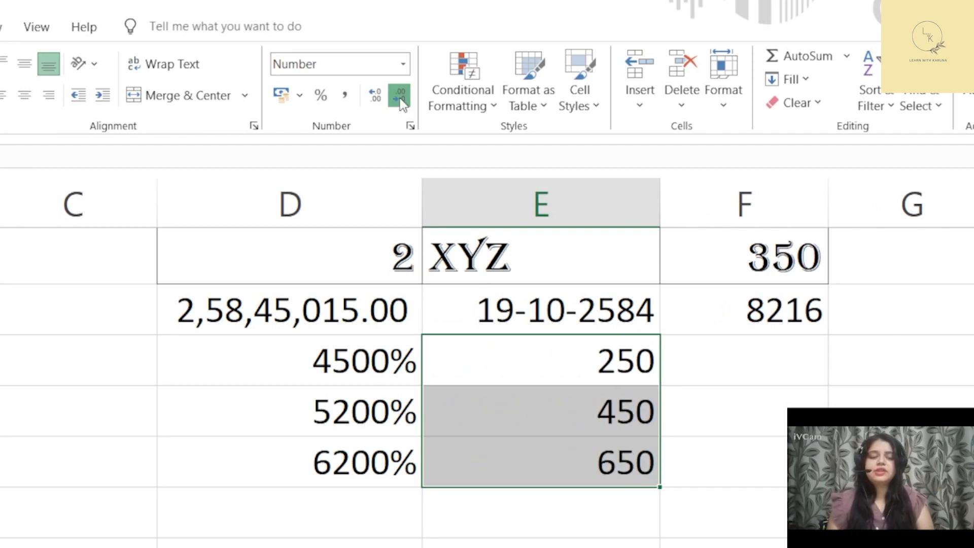
Show the column E entries 250, 450 and 650 with eight decimal places and deselect them.
{"action": "left_click", "coordinate": [371, 96]}
{"action": "left_click", "coordinate": [370, 96]}
{"action": "left_click", "coordinate": [371, 98]}
{"action": "left_click", "coordinate": [371, 99]}
{"action": "left_click", "coordinate": [371, 98]}
{"action": "left_click", "coordinate": [371, 98]}
{"action": "left_click", "coordinate": [370, 98]}
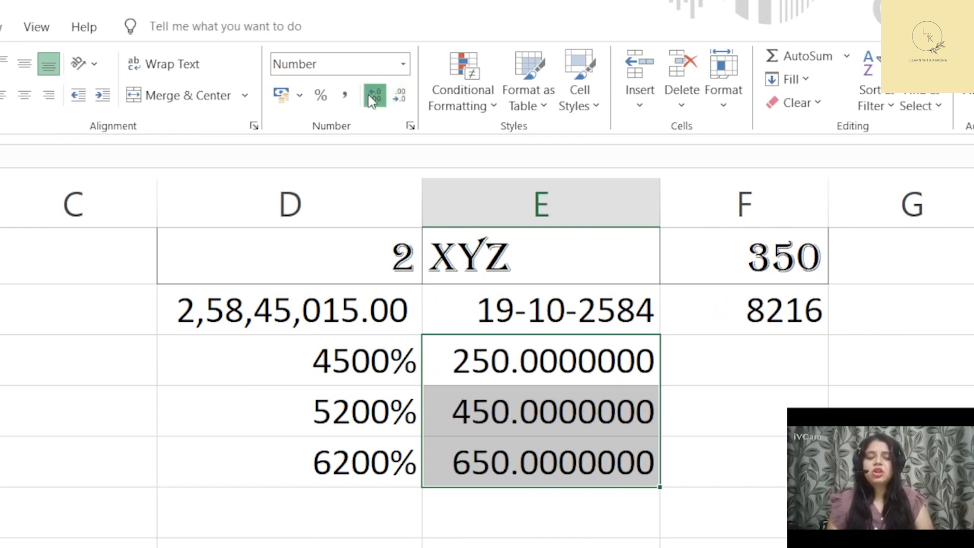
{"action": "left_click", "coordinate": [371, 98]}
{"action": "left_click", "coordinate": [525, 529]}
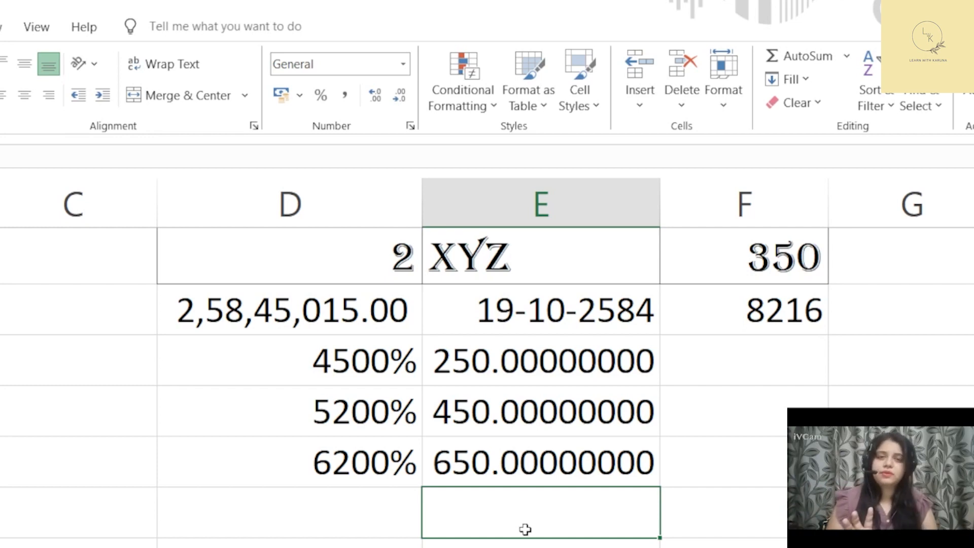
{"action": "left_click", "coordinate": [562, 409]}
{"action": "left_click", "coordinate": [615, 535]}
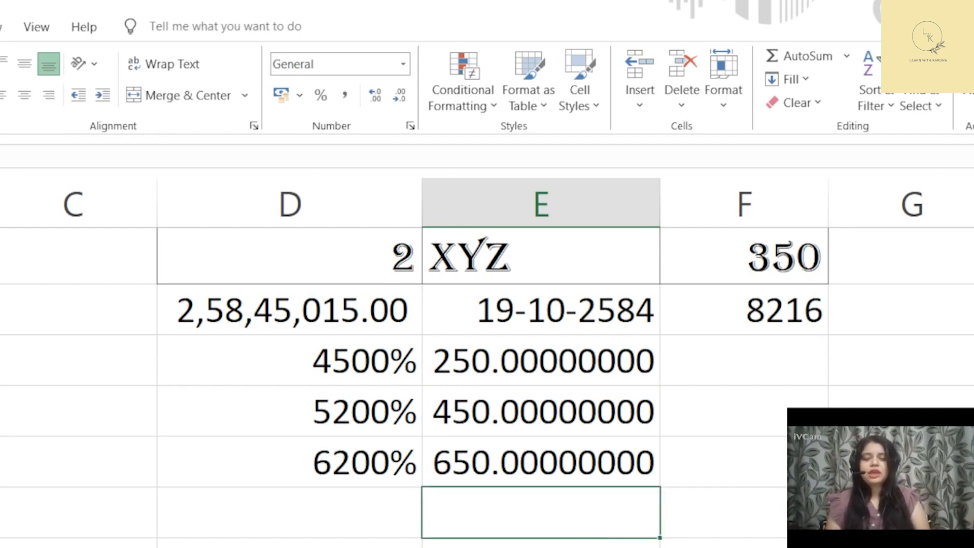
{"action": "left_click", "coordinate": [1, 511]}
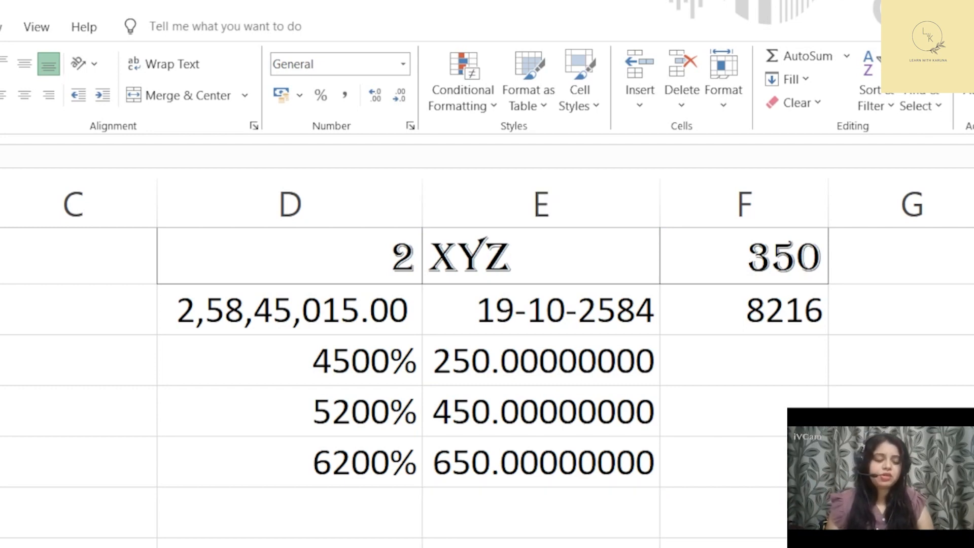